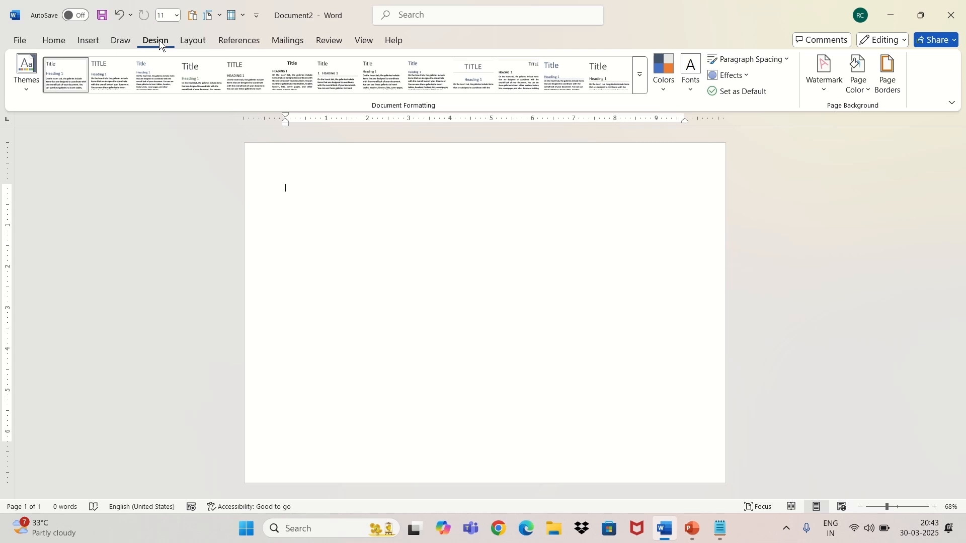
Step: Set the page margins to the Narrow preset, 0.5" on all sides
click(192, 41)
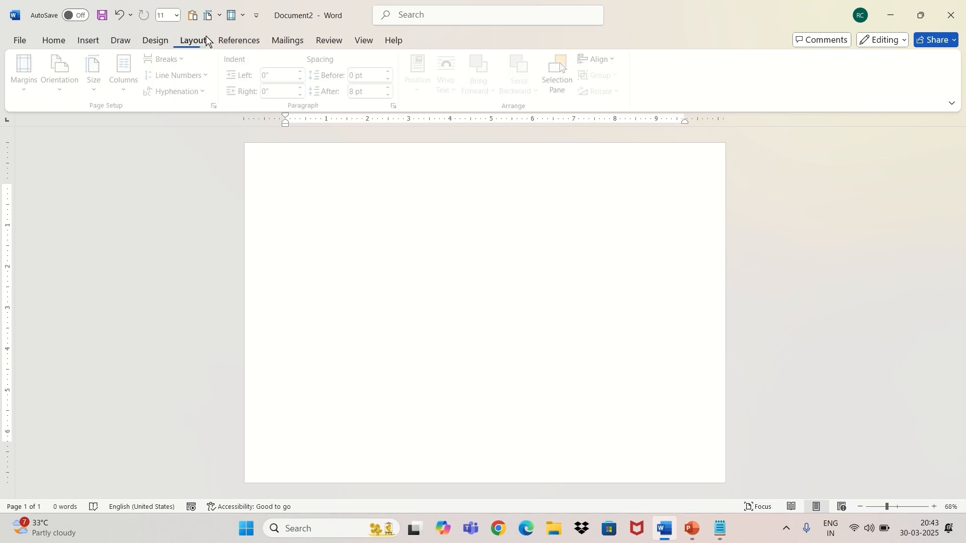
click(29, 85)
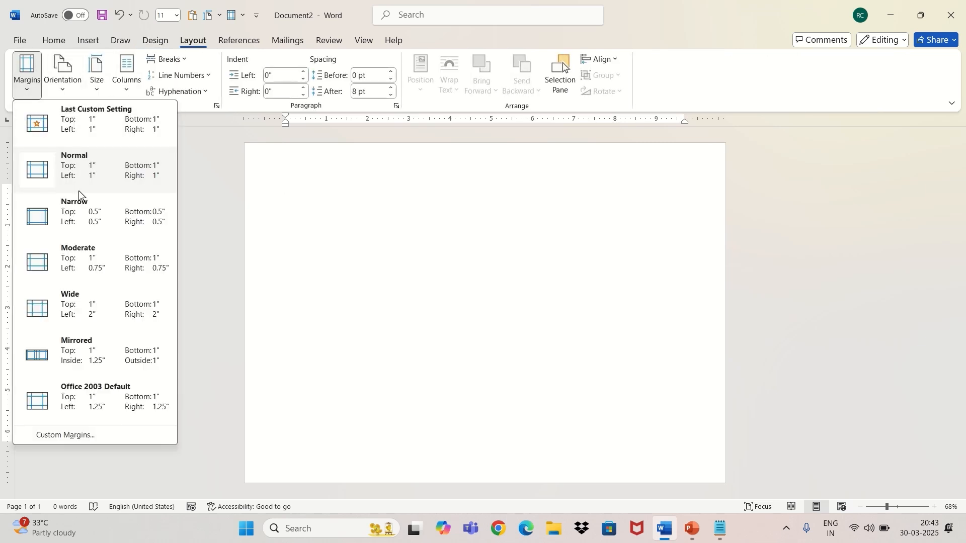
click(79, 209)
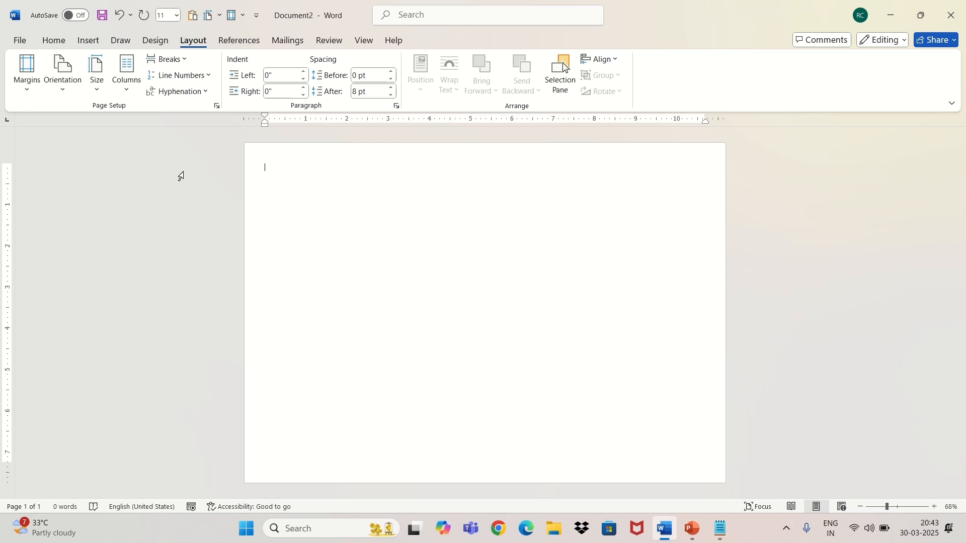
Step: Add a dark blue, 3 pt thick-and-thin line box border around the pages of the whole document
click(154, 43)
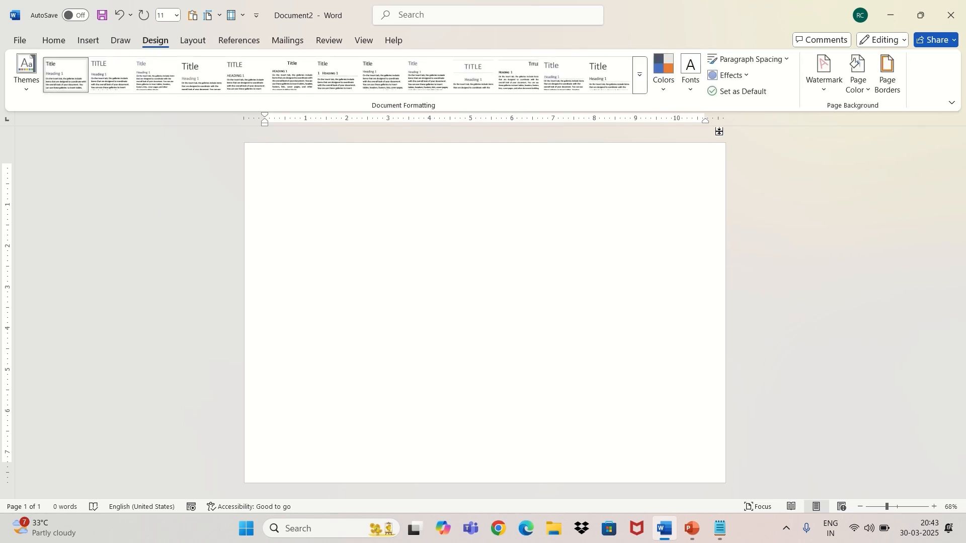
click(889, 91)
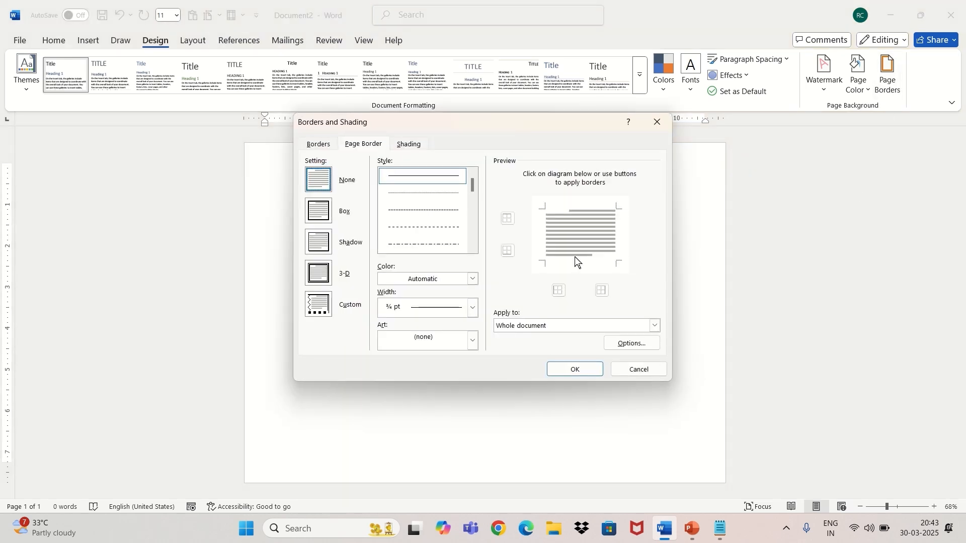
click(473, 248)
click(474, 248)
click(473, 248)
click(473, 249)
click(473, 249)
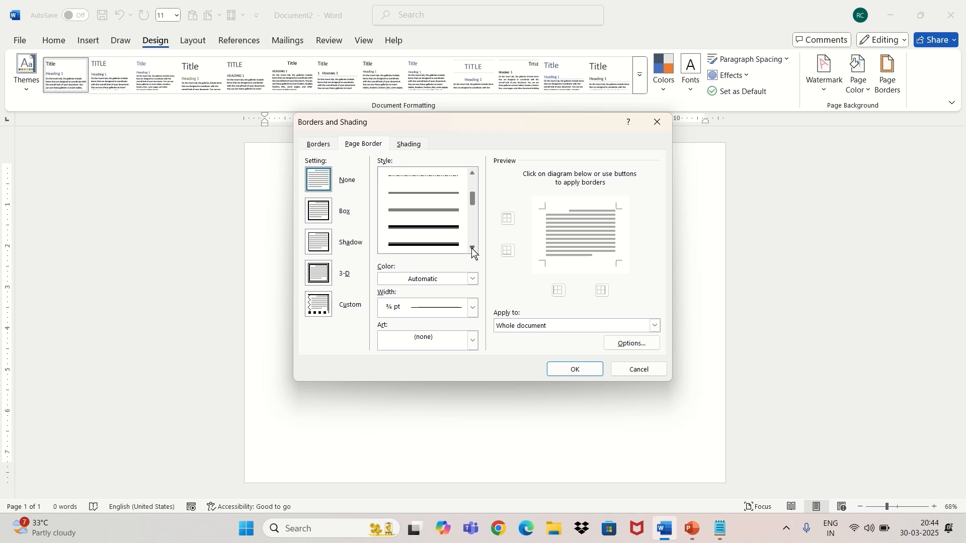
click(412, 226)
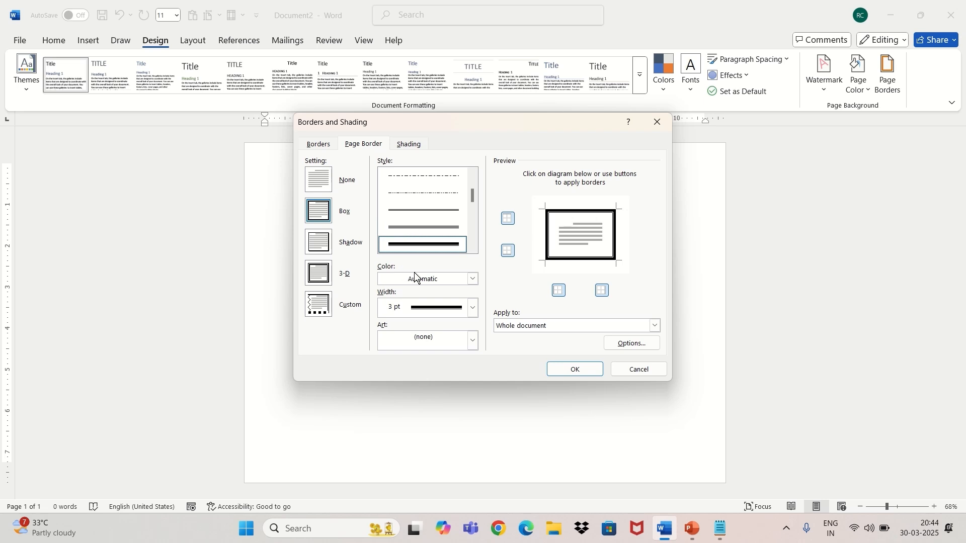
click(473, 279)
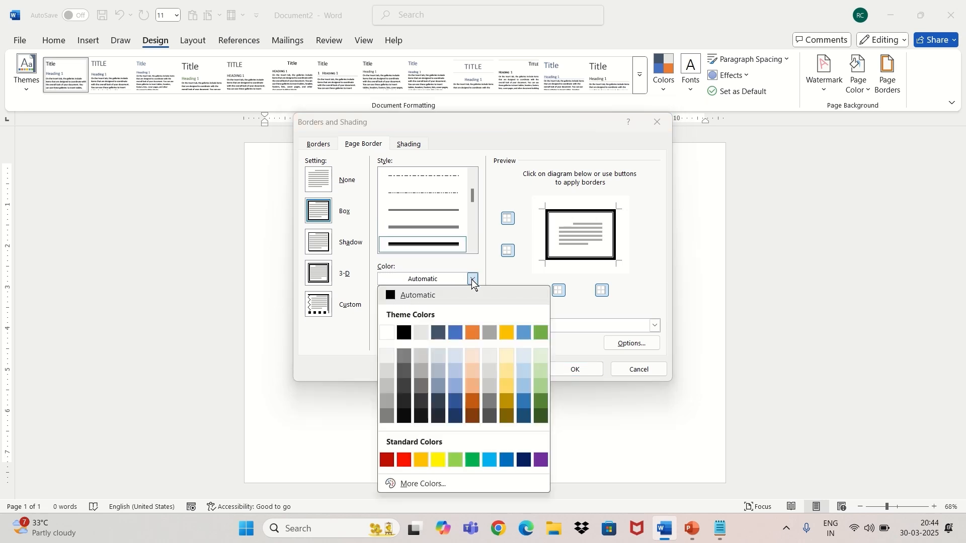
click(453, 402)
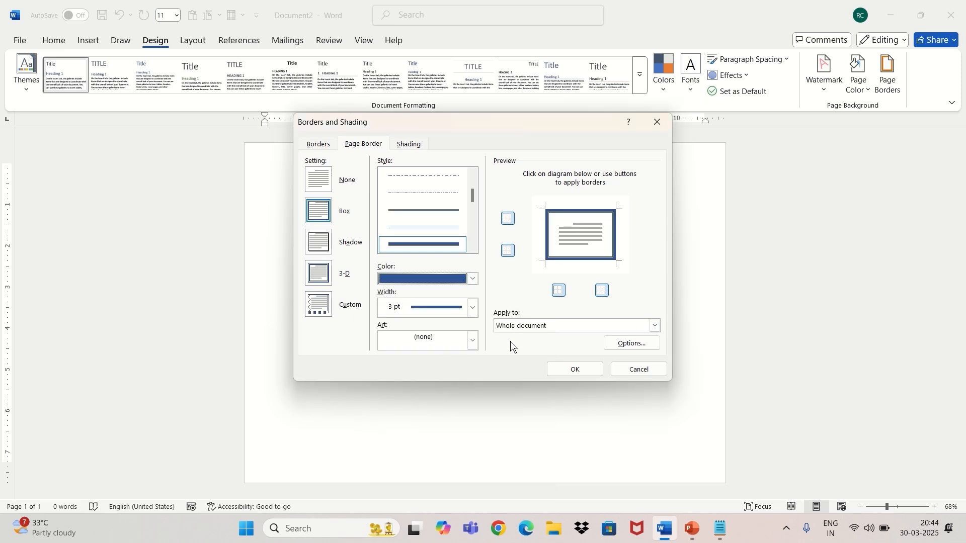
click(576, 372)
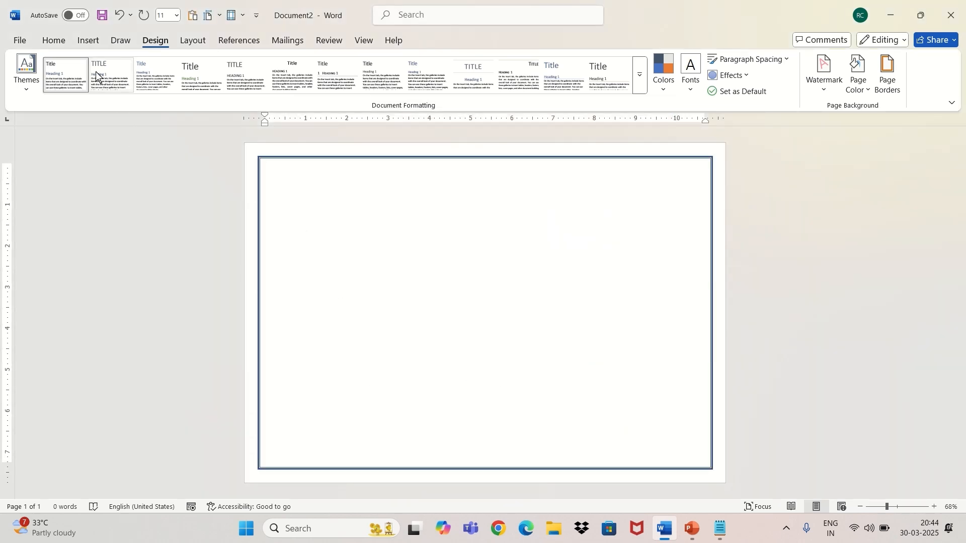
Step: Draw a right triangle about 2.06" high and 2.42" wide in the upper-left corner of the page border
click(85, 41)
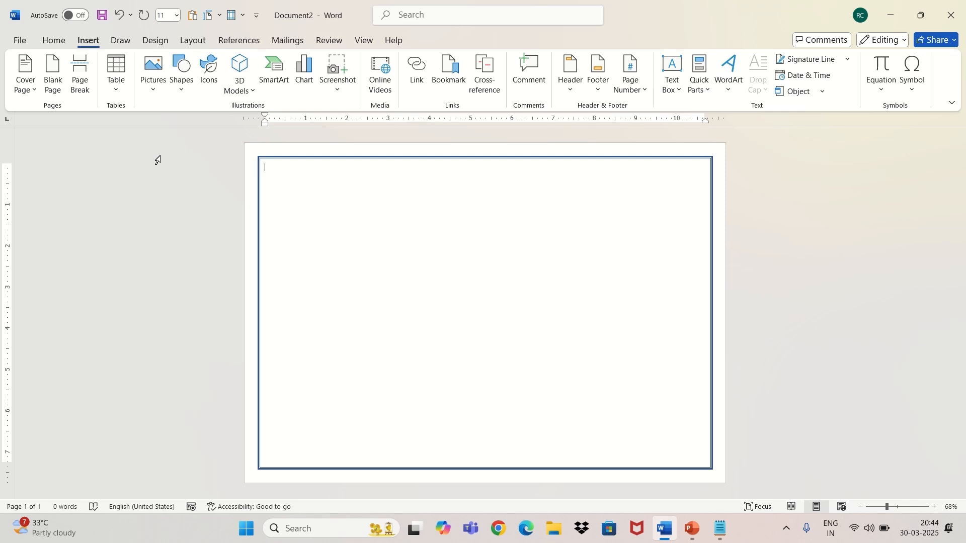
click(180, 89)
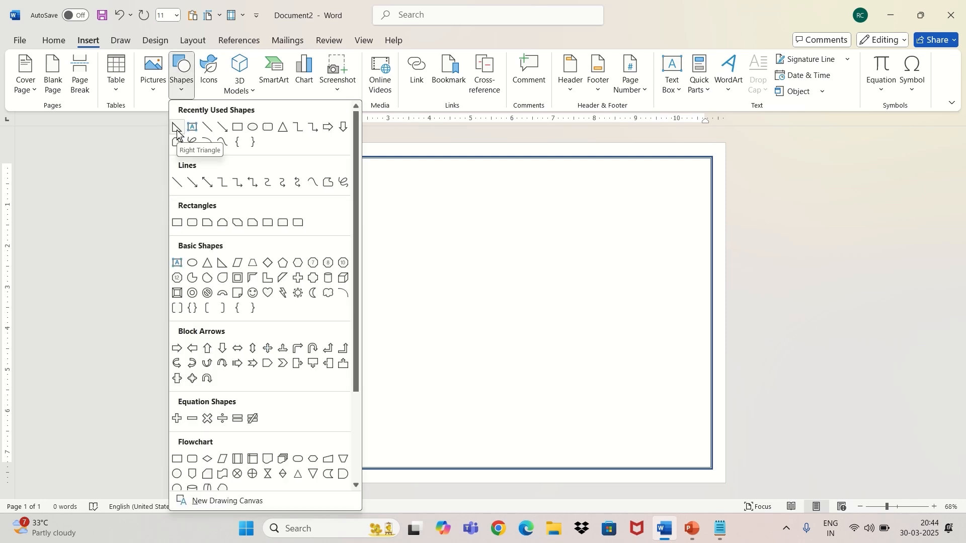
click(177, 127)
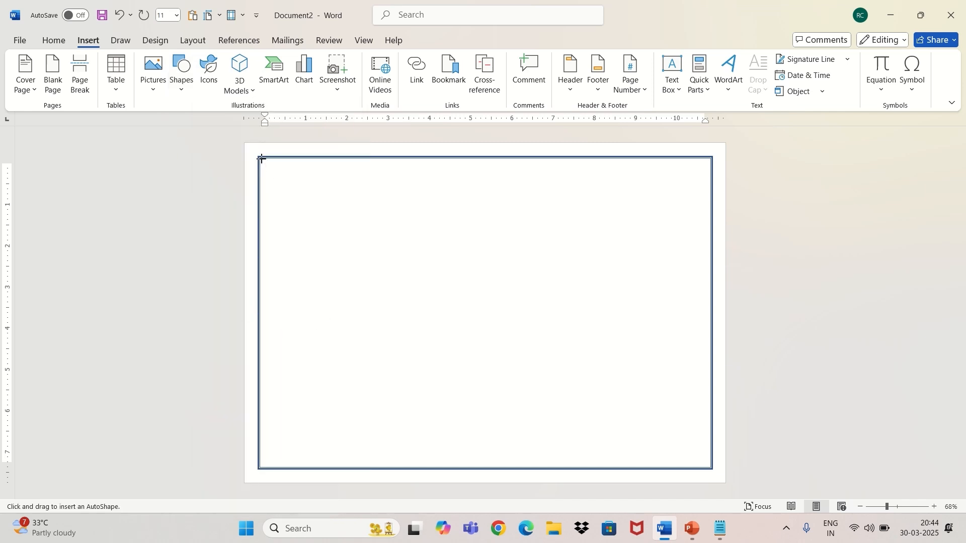
drag(261, 159, 362, 245)
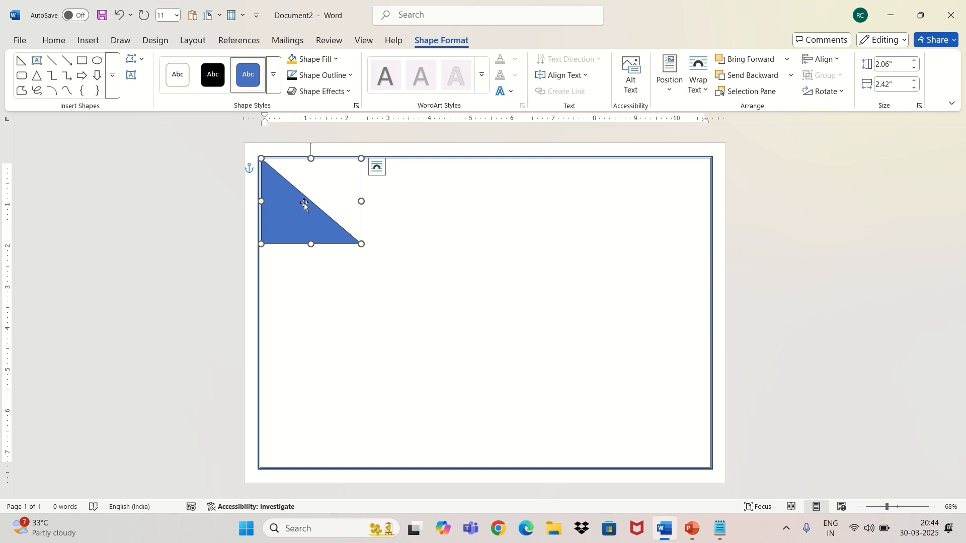
Step: Rotate the right triangle 90° clockwise and fit its square corner into the upper-left corner of the page border
click(320, 209)
drag(288, 188, 290, 209)
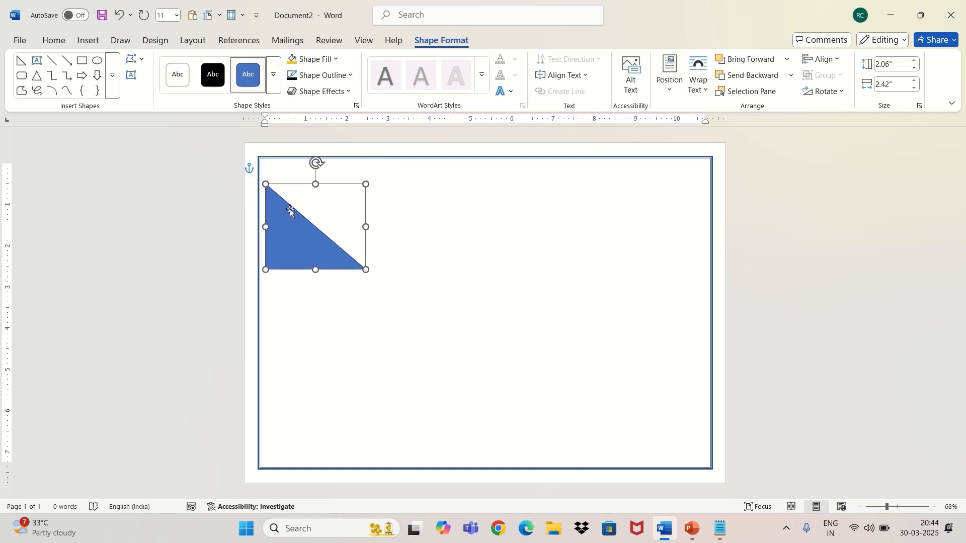
drag(316, 162, 363, 227)
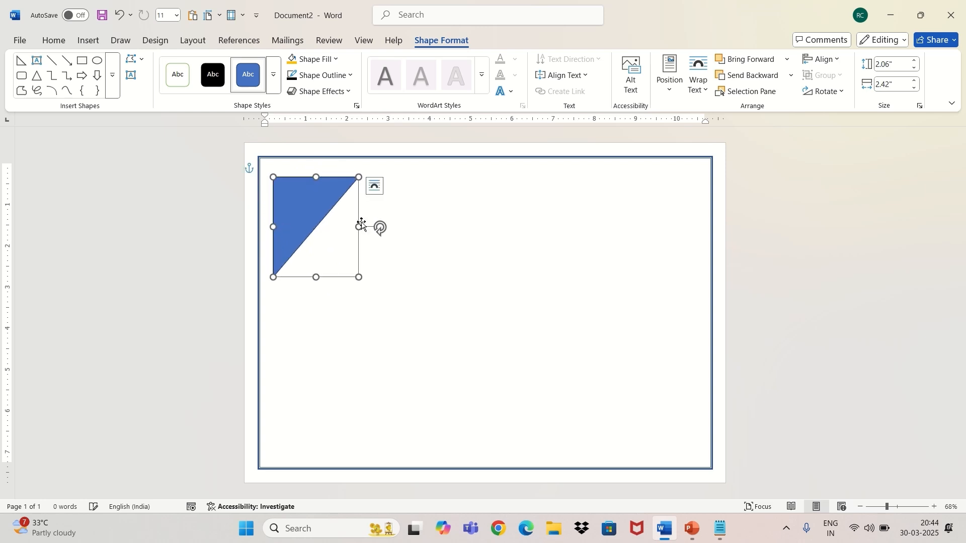
drag(315, 204, 300, 183)
click(452, 233)
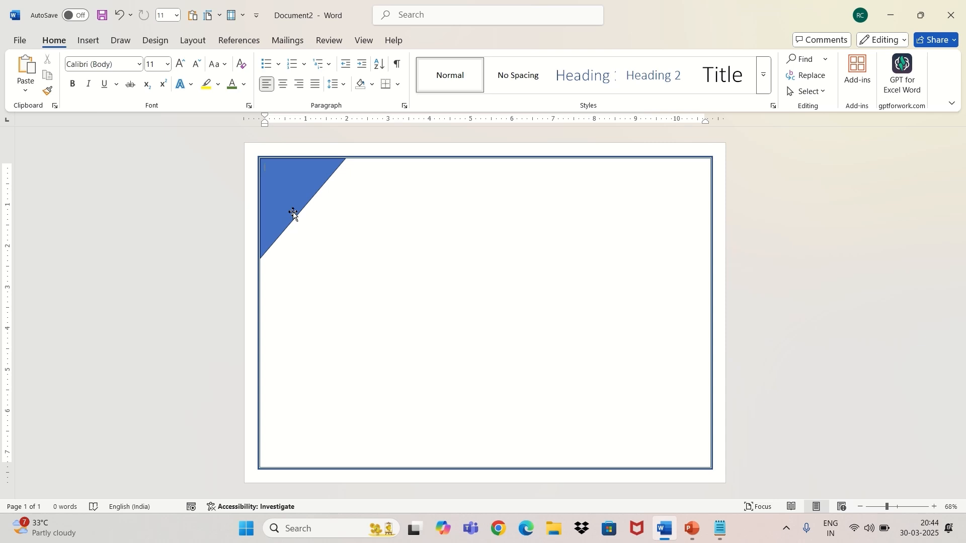
Step: Duplicate the corner triangle, rotate the copy 180° and fit it into the lower-right corner of the page border
click(302, 183)
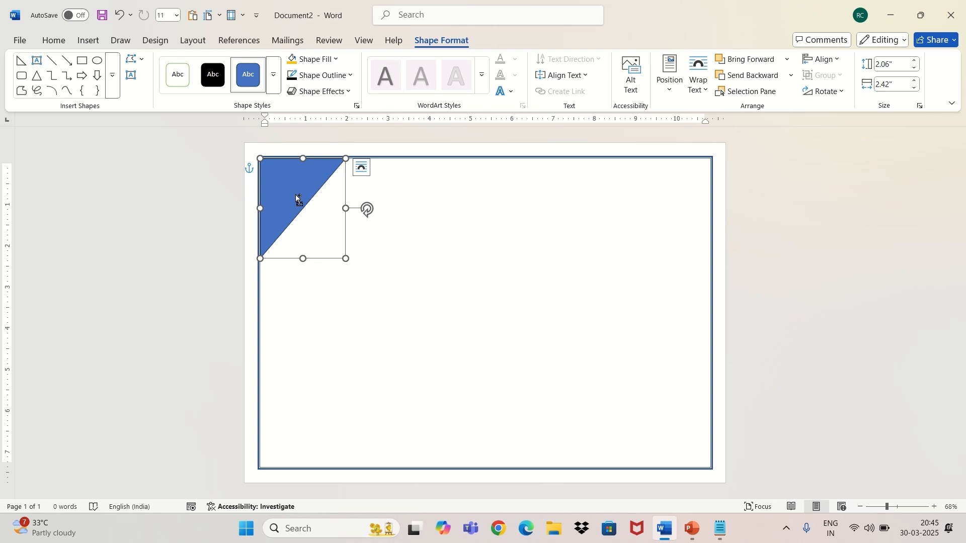
click(442, 276)
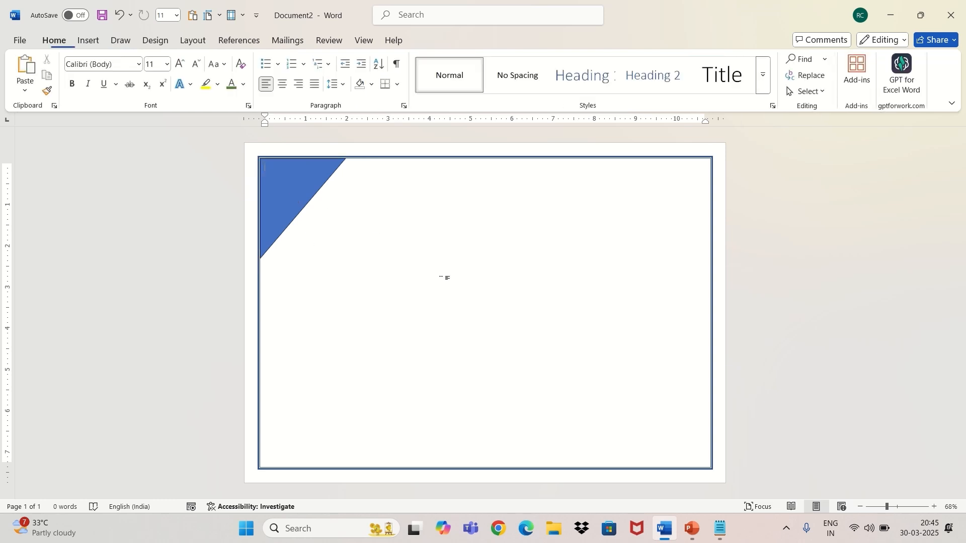
key(ctrl+v)
drag(294, 201, 438, 309)
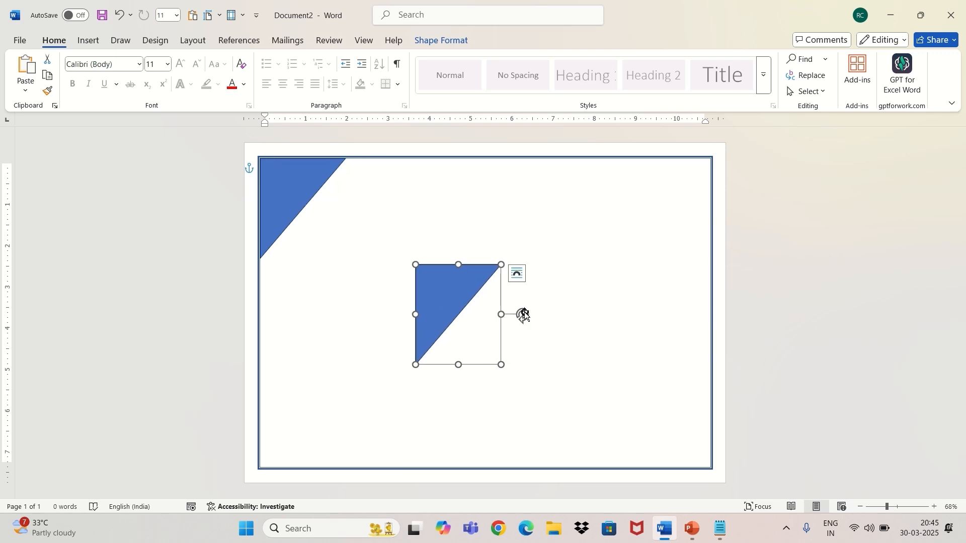
drag(522, 314, 674, 432)
click(800, 384)
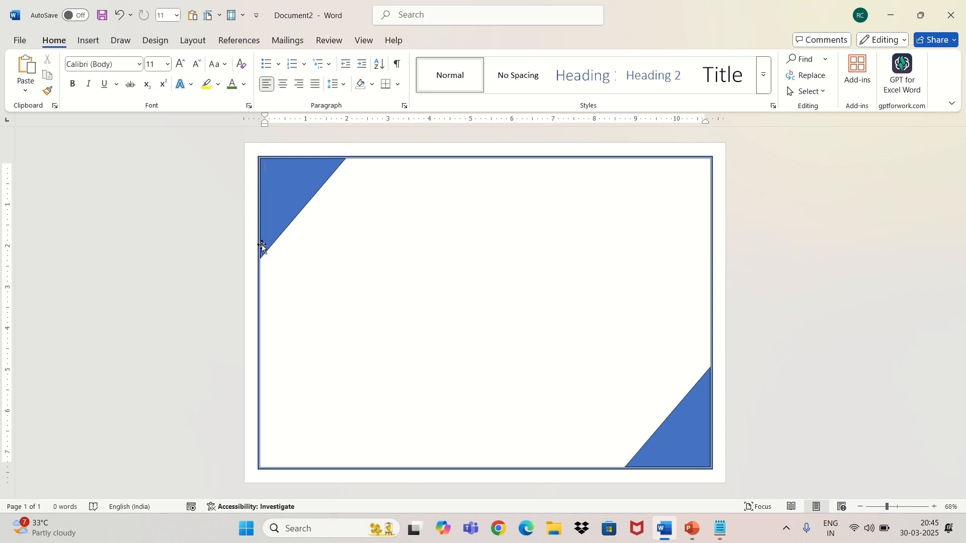
Step: Fill both corner triangles with the standard orange colour
click(288, 183)
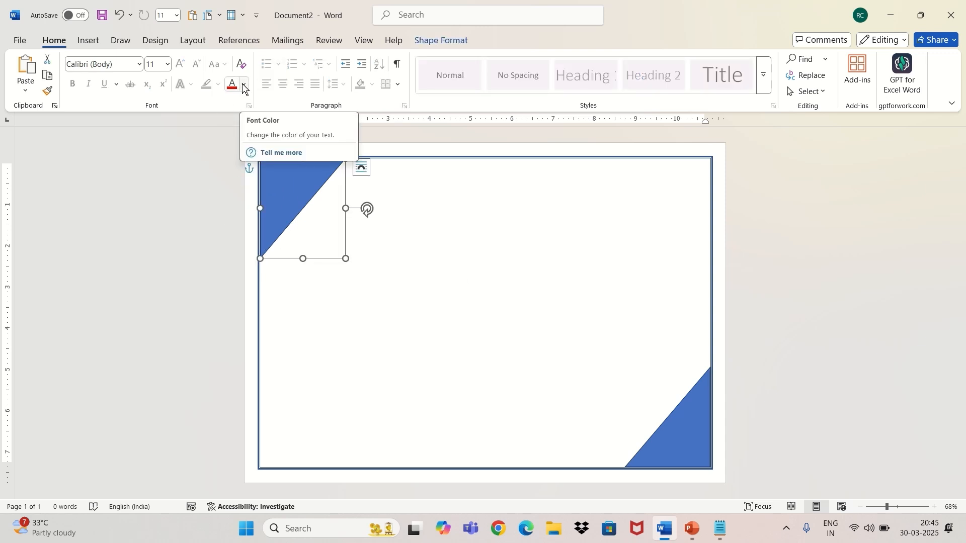
click(434, 42)
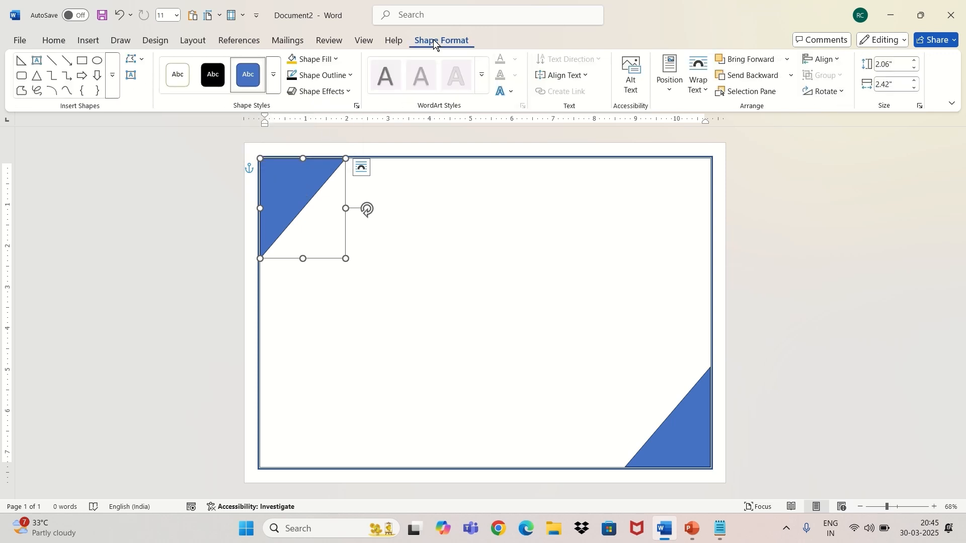
click(336, 60)
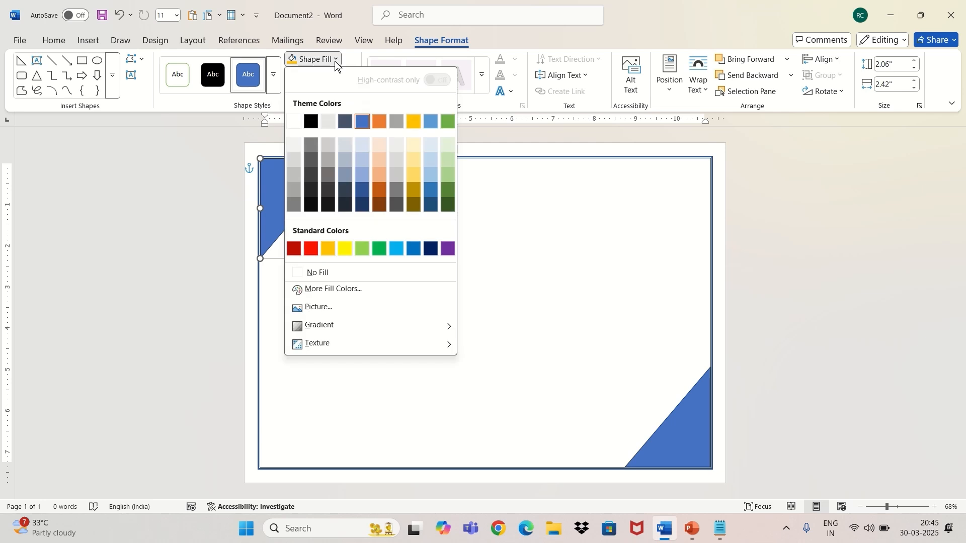
click(328, 249)
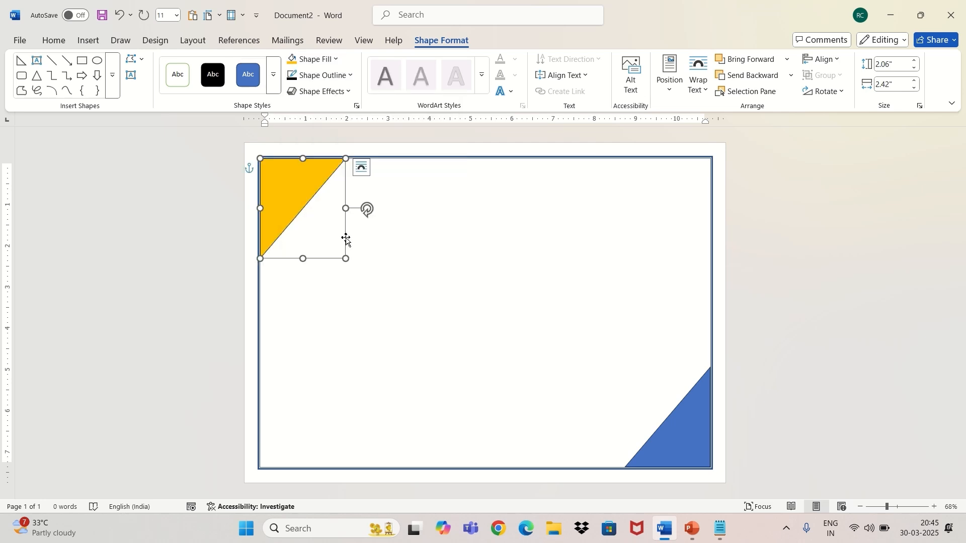
click(697, 439)
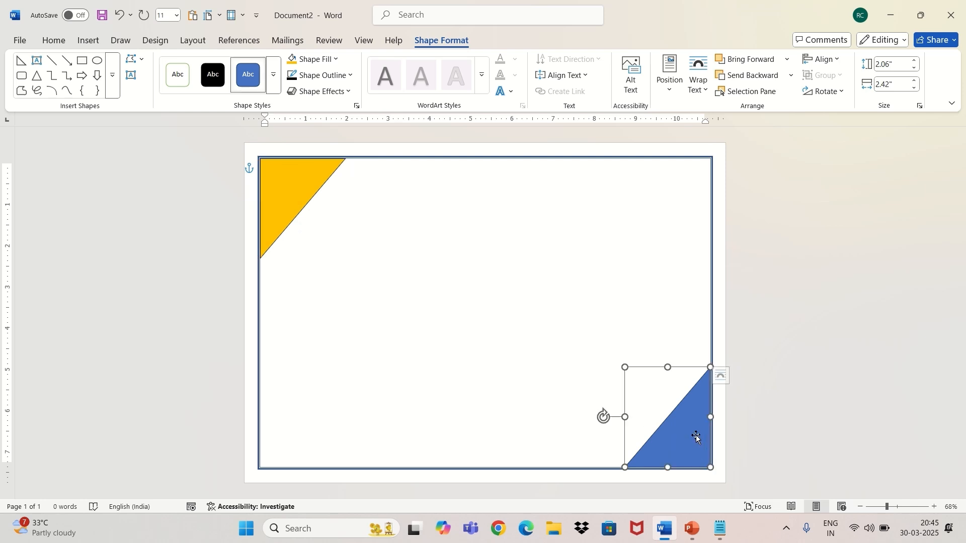
click(309, 59)
click(328, 249)
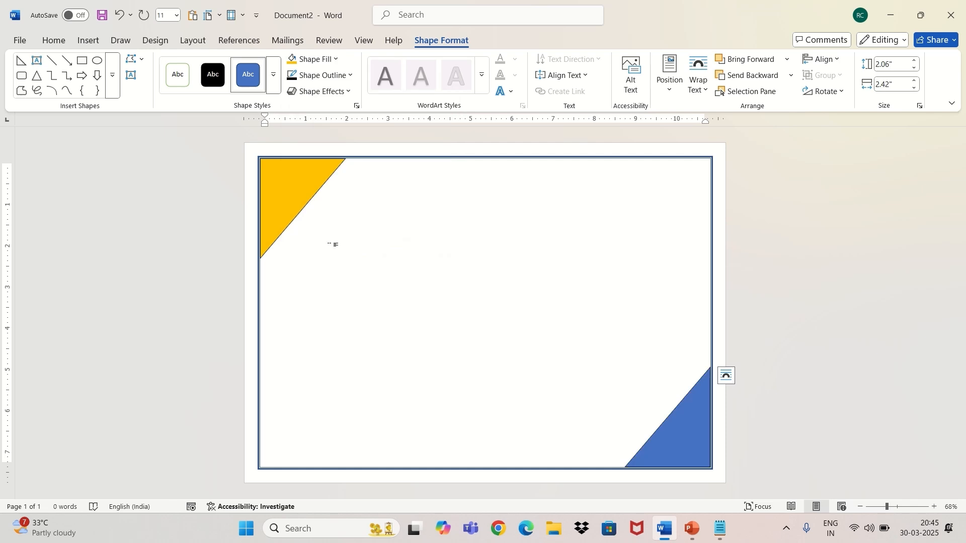
click(388, 289)
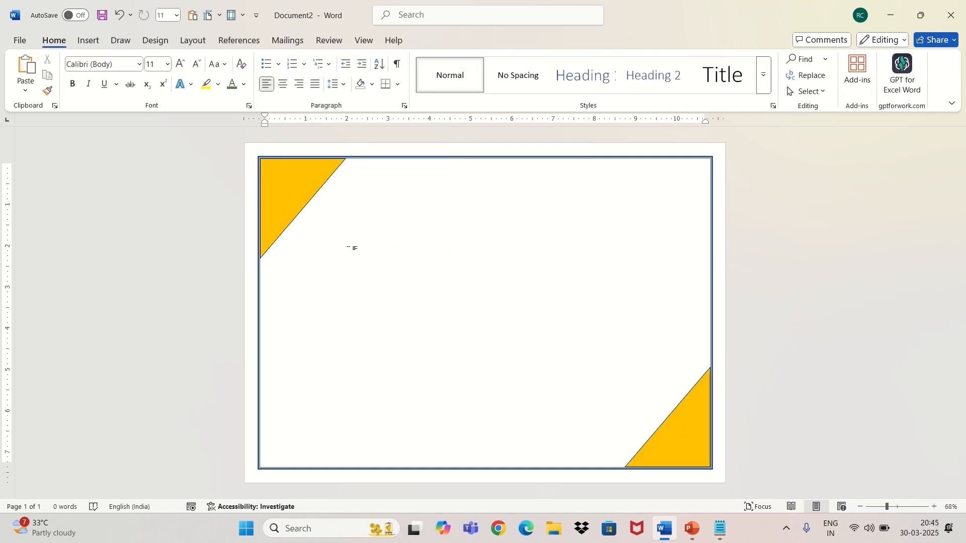
Step: Insert the picture "working on computer" from the Desktop folder and place it in the upper-right corner of the page border
click(87, 42)
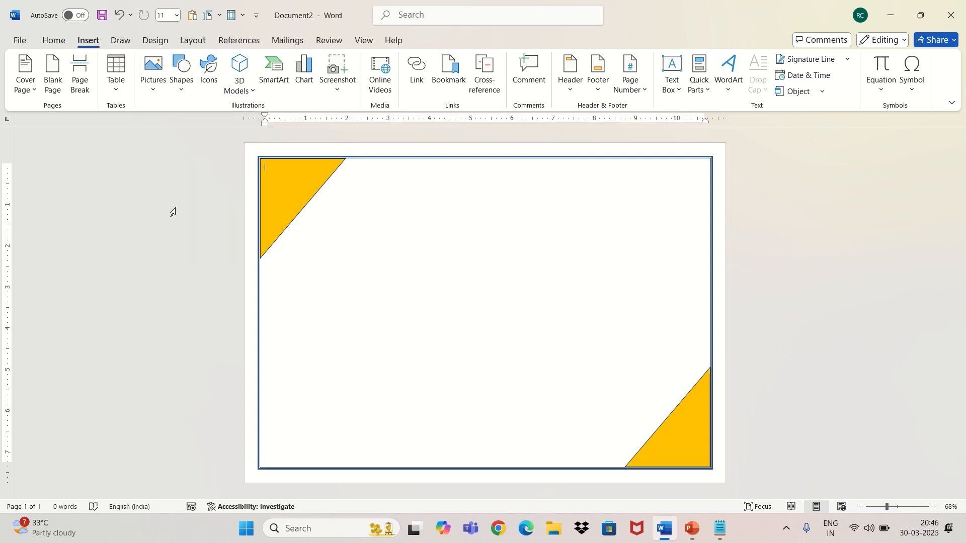
click(152, 89)
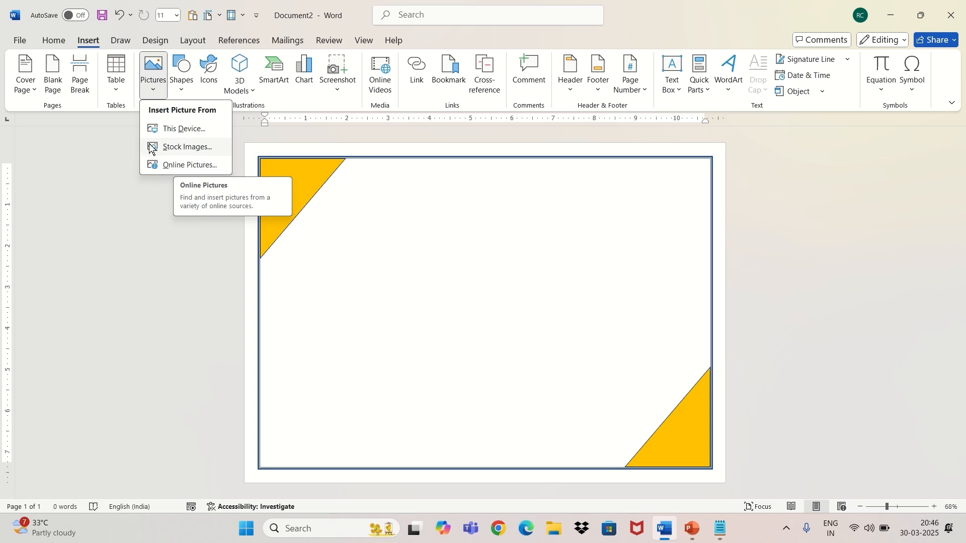
click(189, 129)
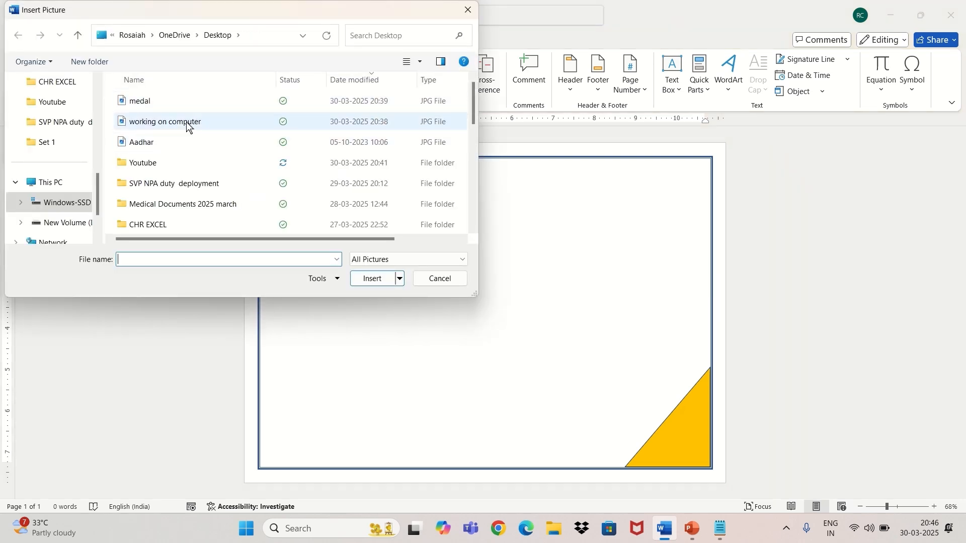
click(186, 122)
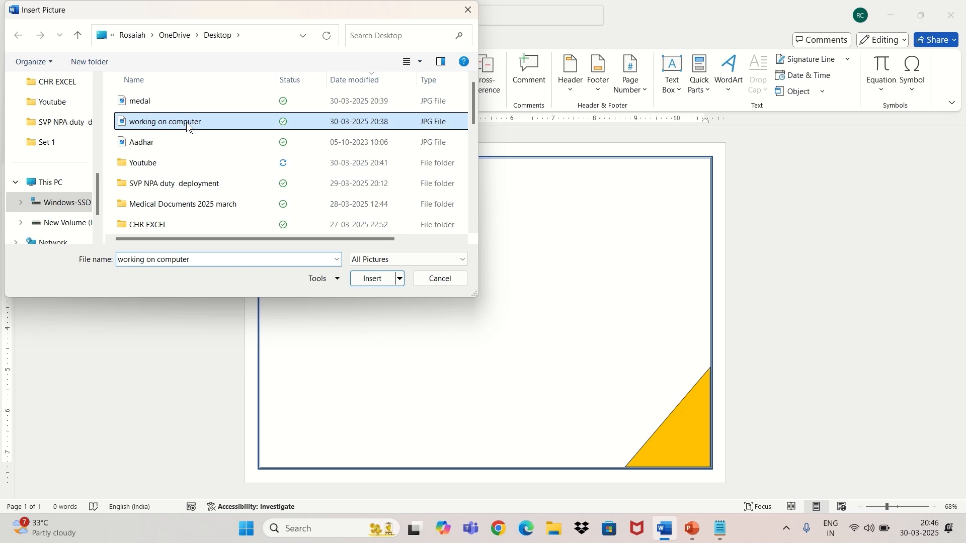
click(372, 279)
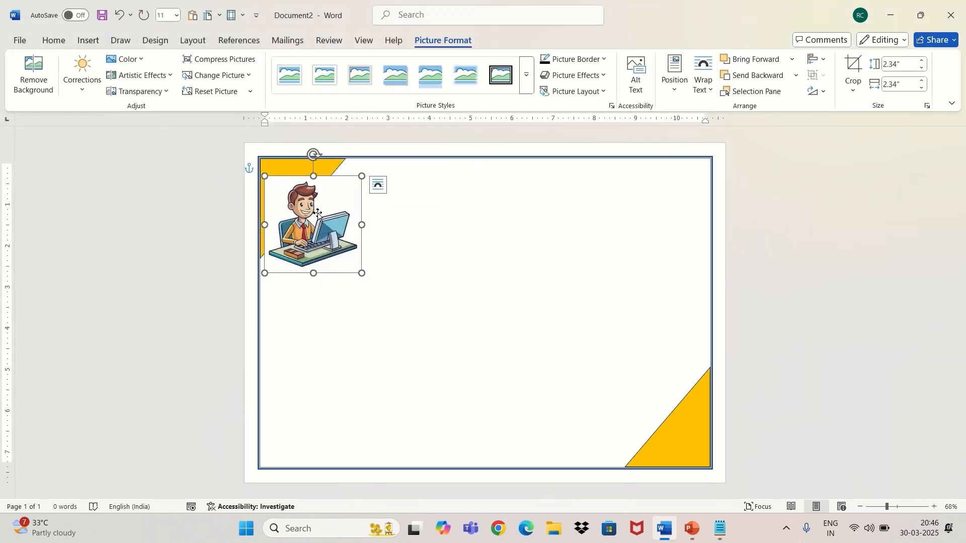
drag(318, 213, 663, 198)
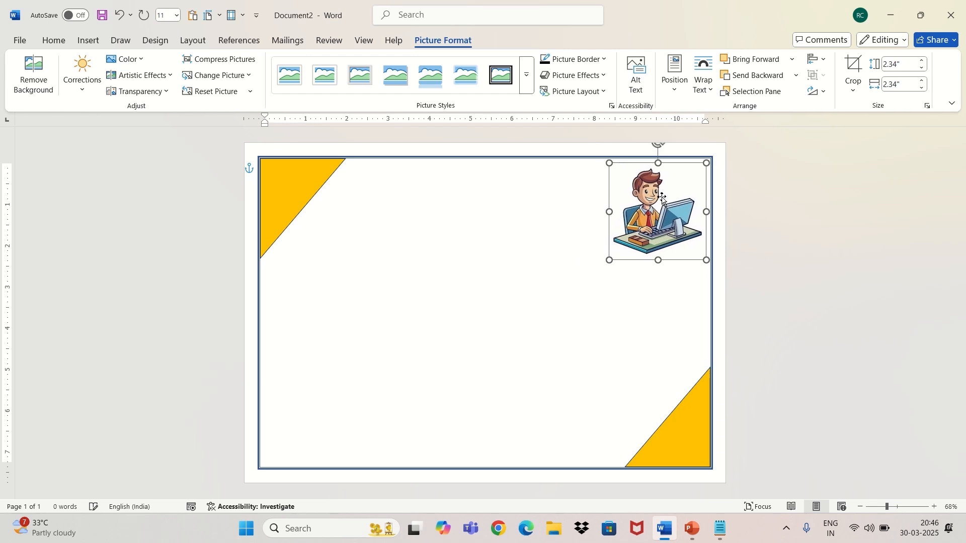
Step: Apply the black-framed oval picture style with a shadow to the computer picture and set its border weight to 1 pt
click(527, 80)
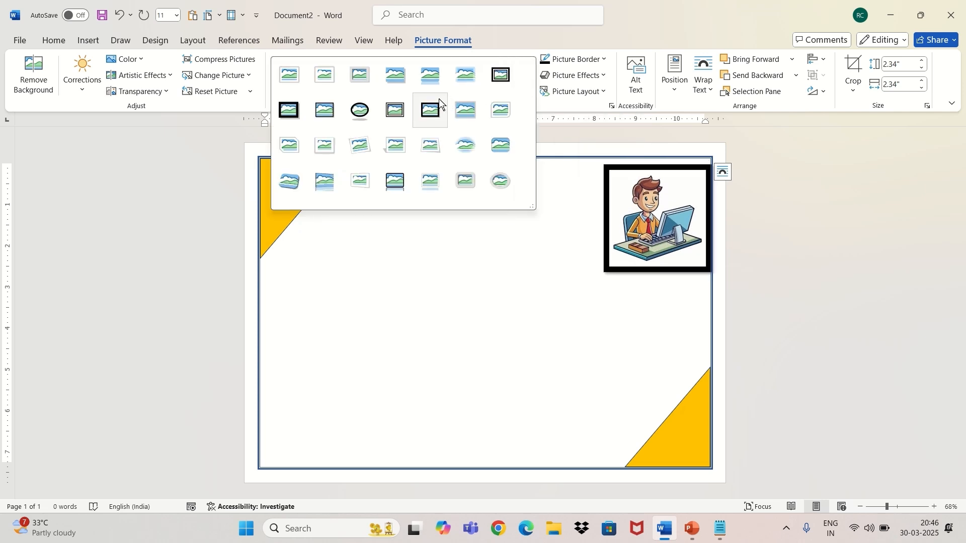
click(360, 110)
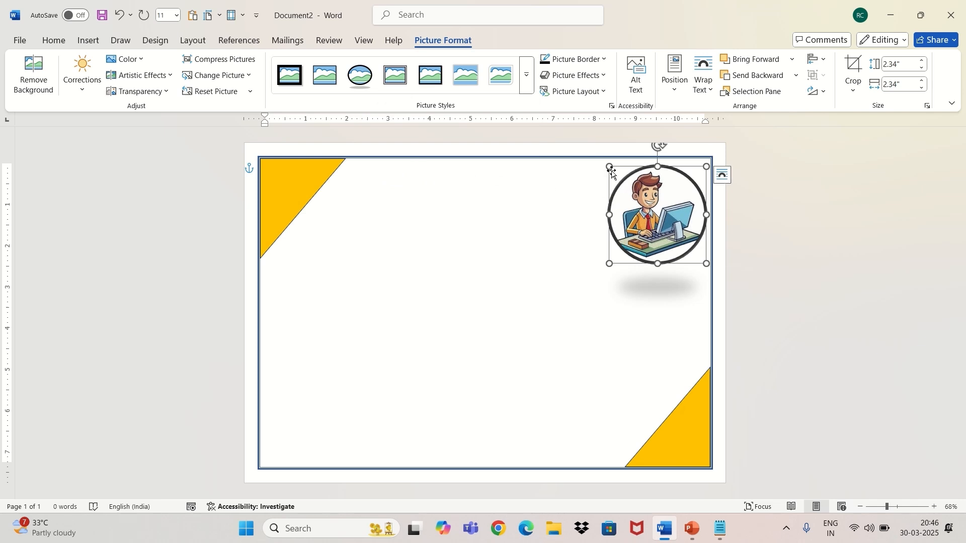
click(607, 60)
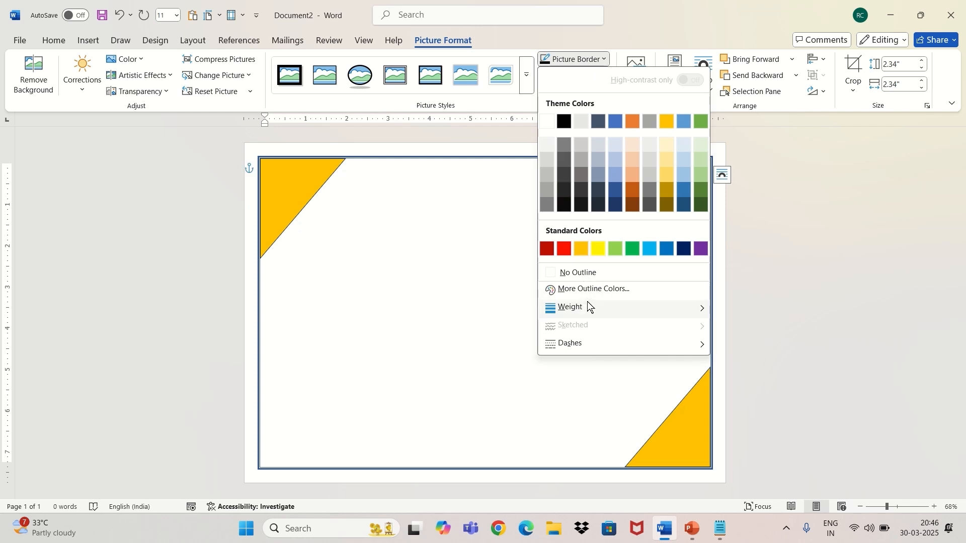
mouse_move(643, 312)
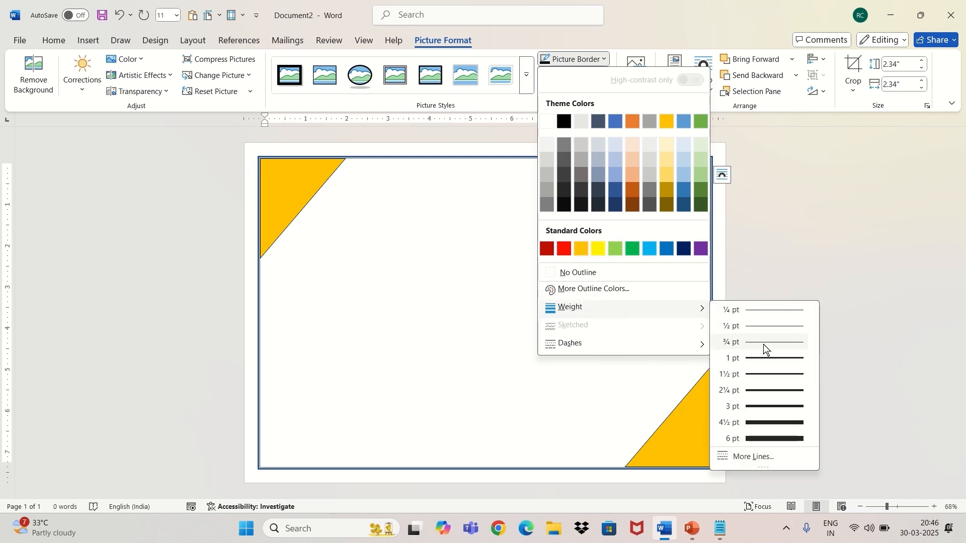
click(765, 359)
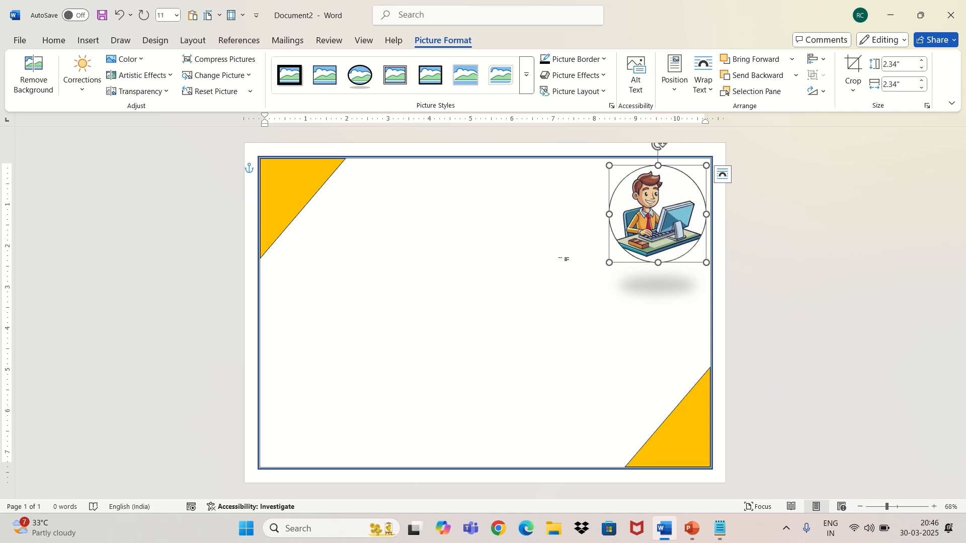
click(589, 306)
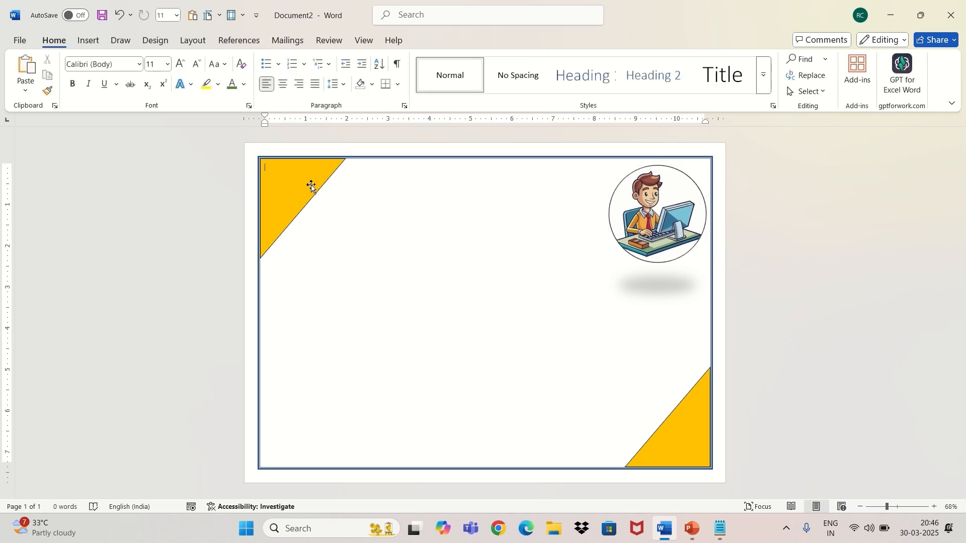
Step: Insert a plain black WordArt text box and place it between the upper-left triangle and the picture
click(86, 41)
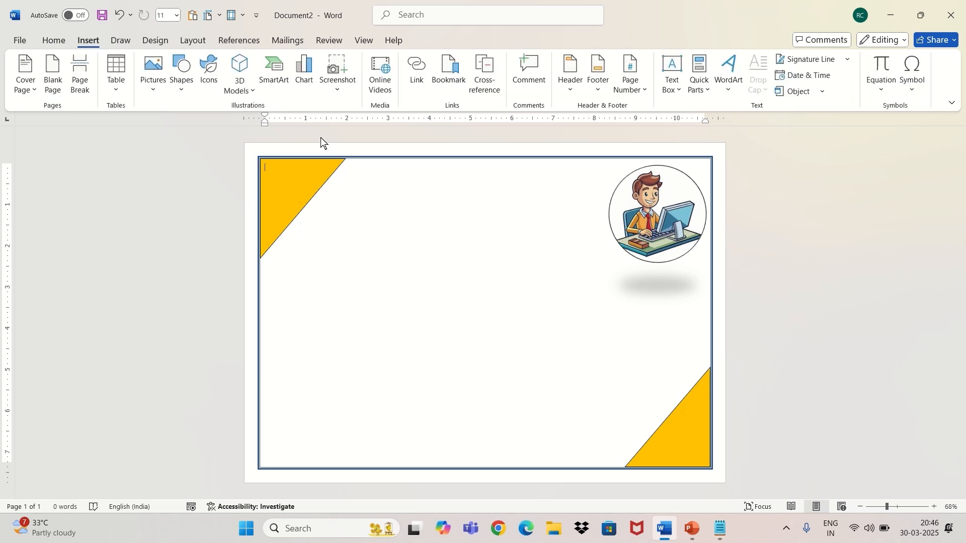
click(730, 92)
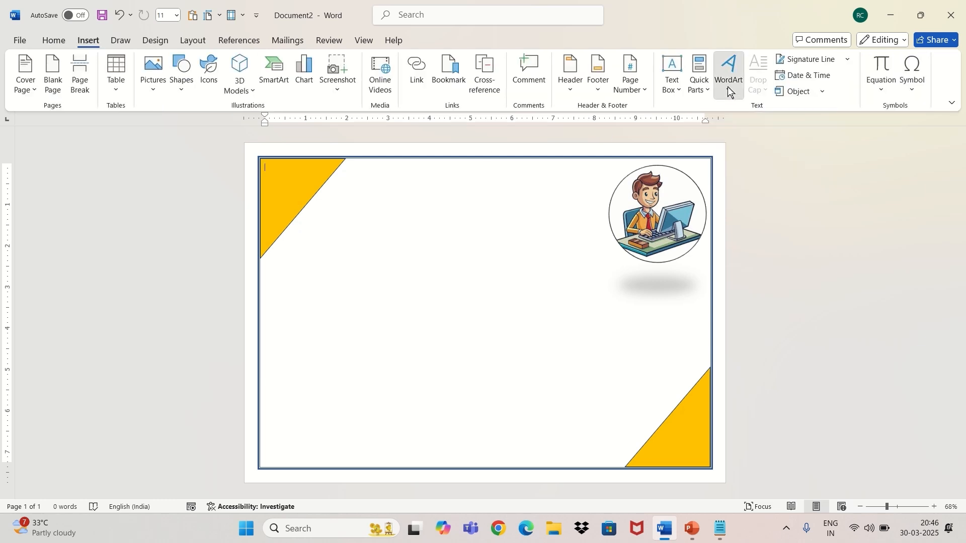
click(732, 119)
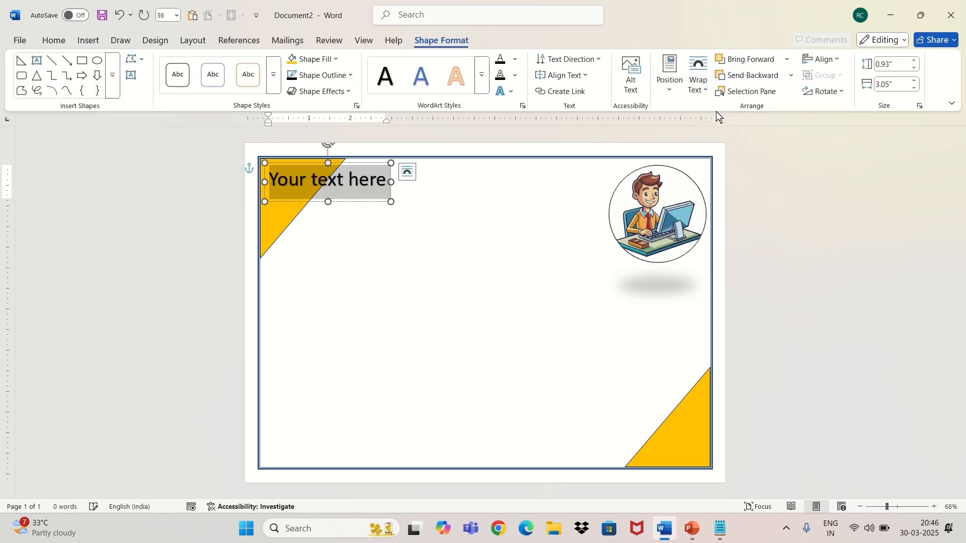
drag(363, 172, 480, 202)
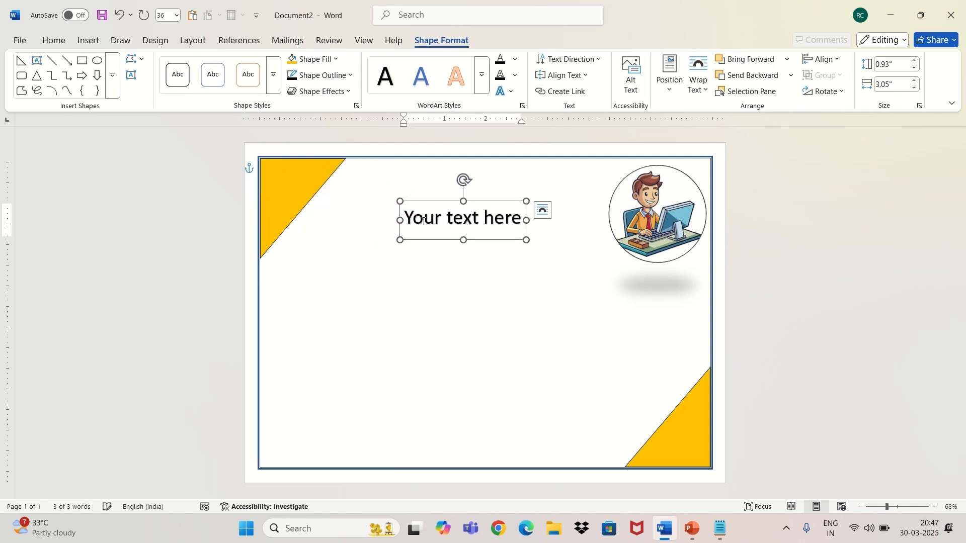
Step: Replace the WordArt placeholder with "ESHA COMPUTER TRAINING CENTER" and fit the heading between the upper-left triangle and the round picture
drag(407, 216, 517, 230)
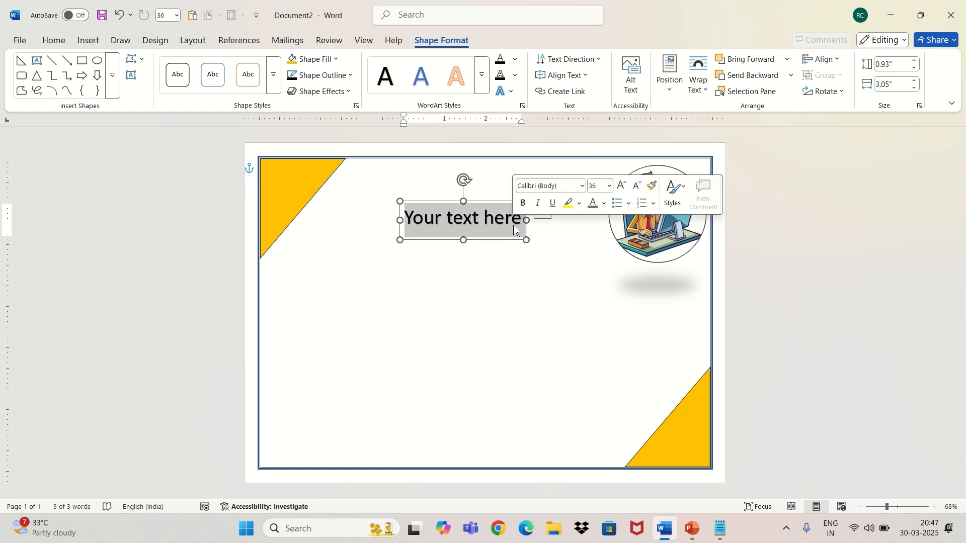
key(Delete)
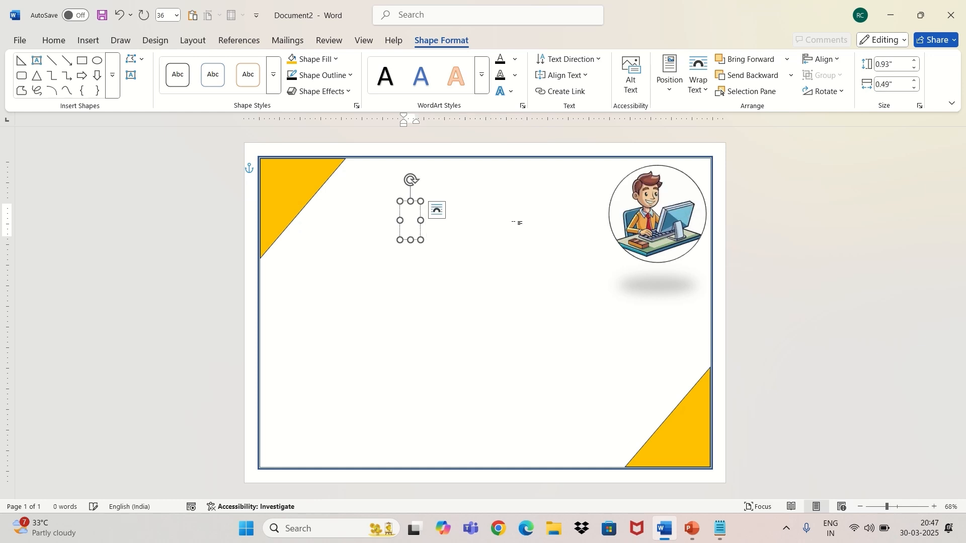
text(ES)
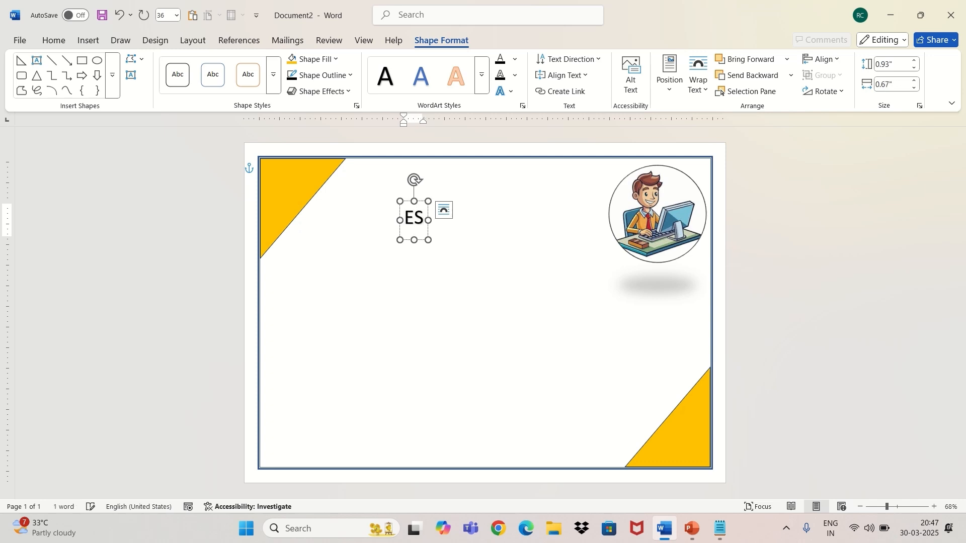
text(HA COMP)
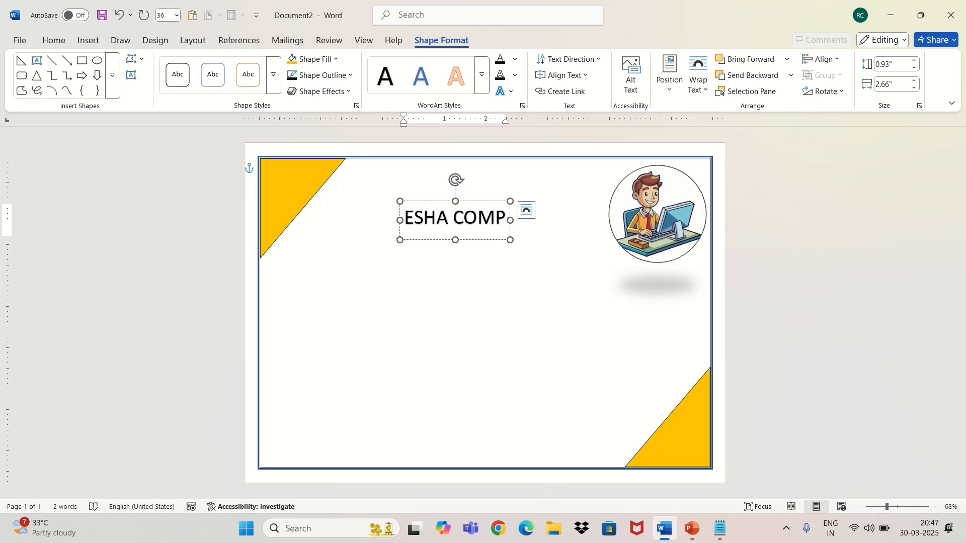
text(UTER TR)
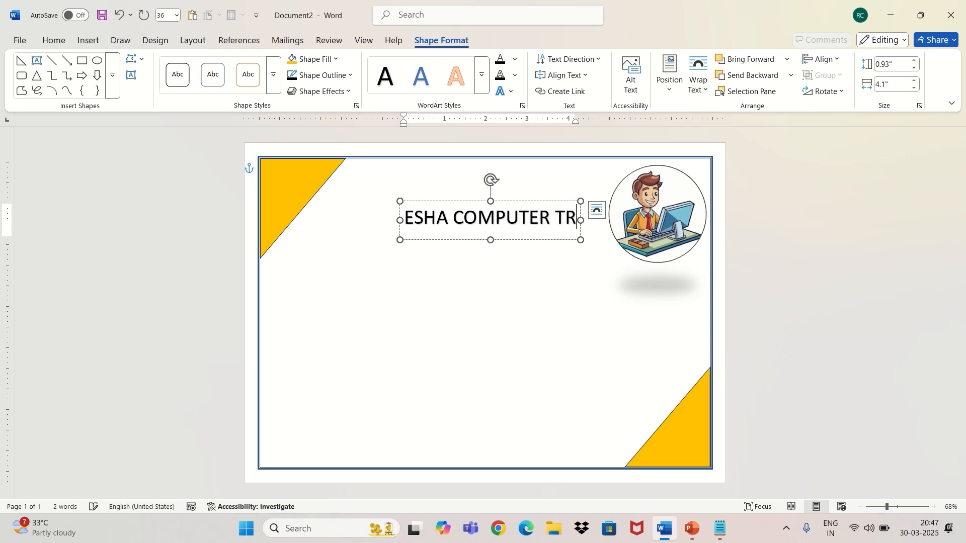
text(AINING C)
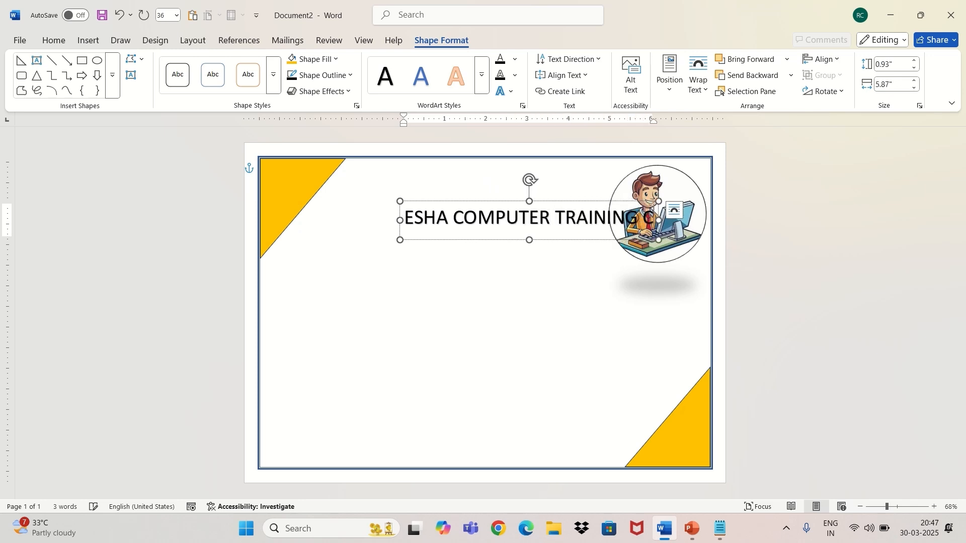
text(ENTER)
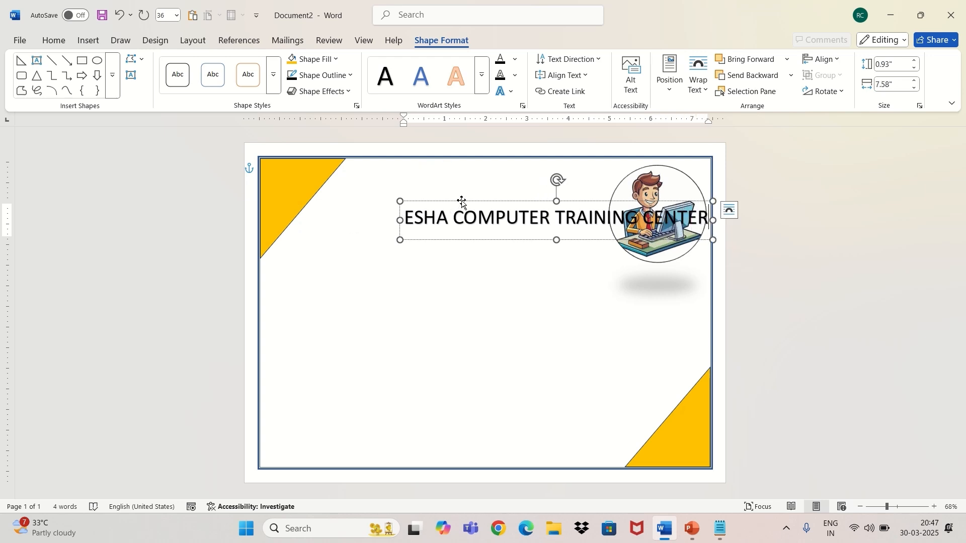
drag(463, 202, 355, 205)
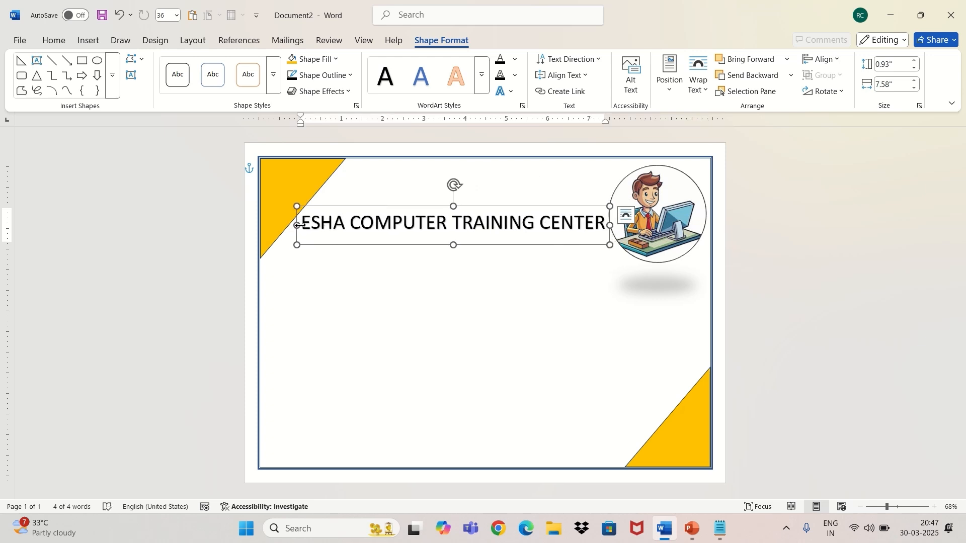
Step: Set the whole "ESHA COMPUTER TRAINING CENTER" heading in the Calibri body font and make it bold
drag(305, 221, 578, 225)
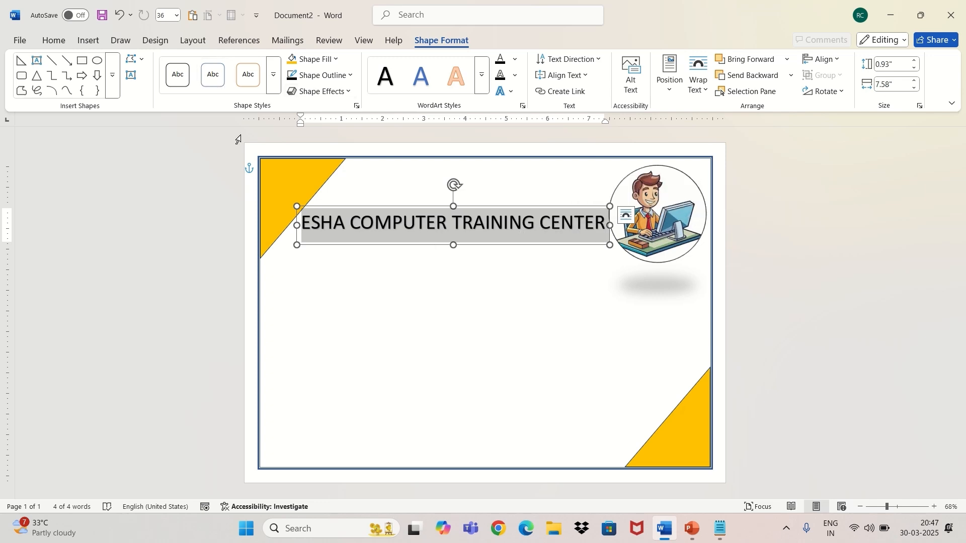
click(55, 41)
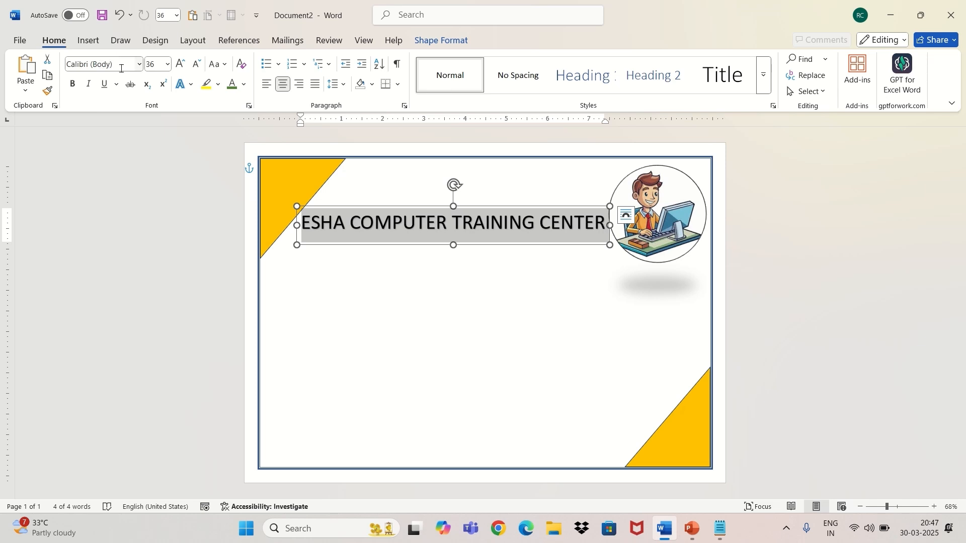
click(139, 65)
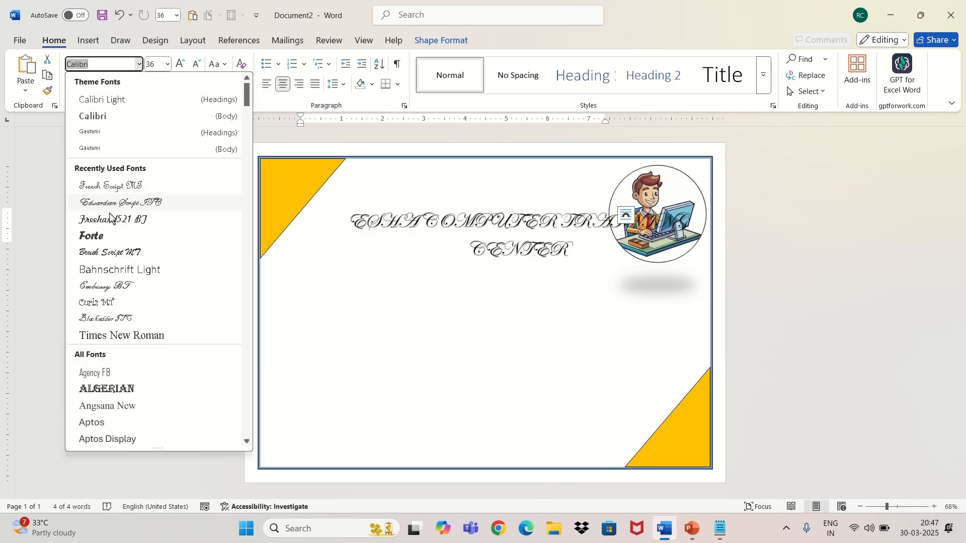
click(92, 116)
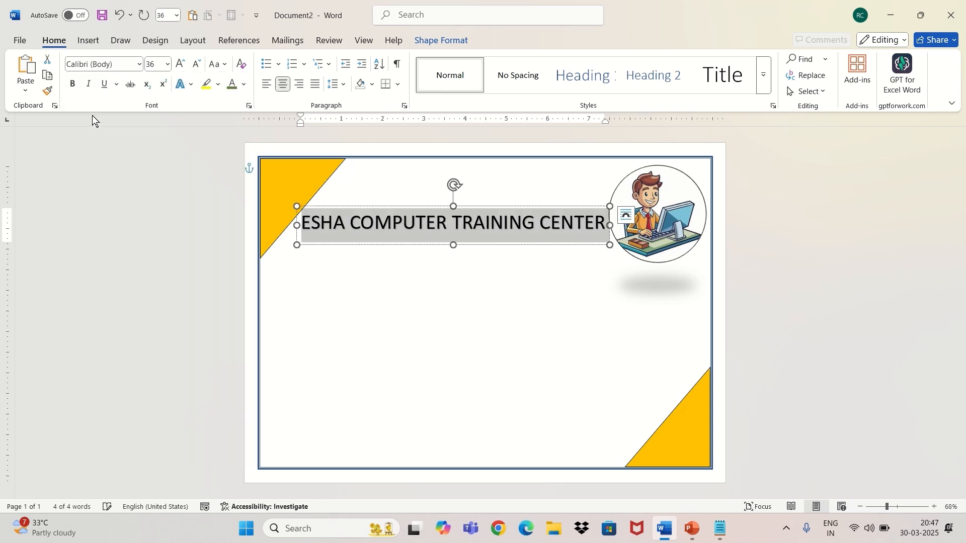
key(ctrl+b)
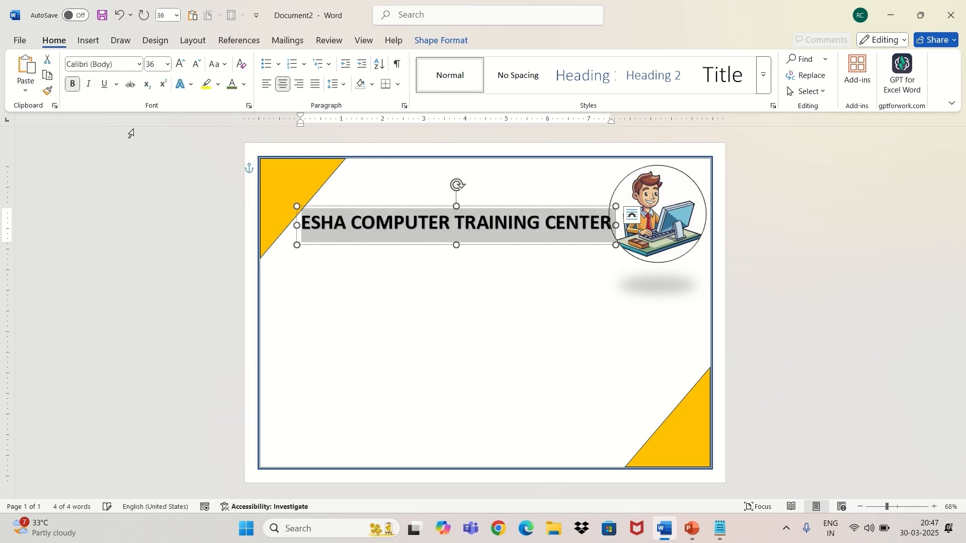